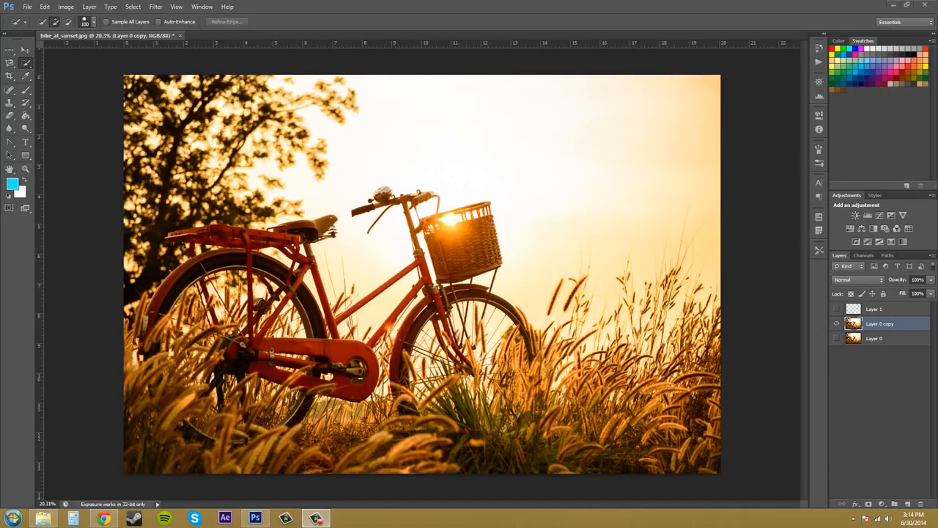
- Activate the Quick Selection Tool for working on the Layer 0 copy
click(28, 66)
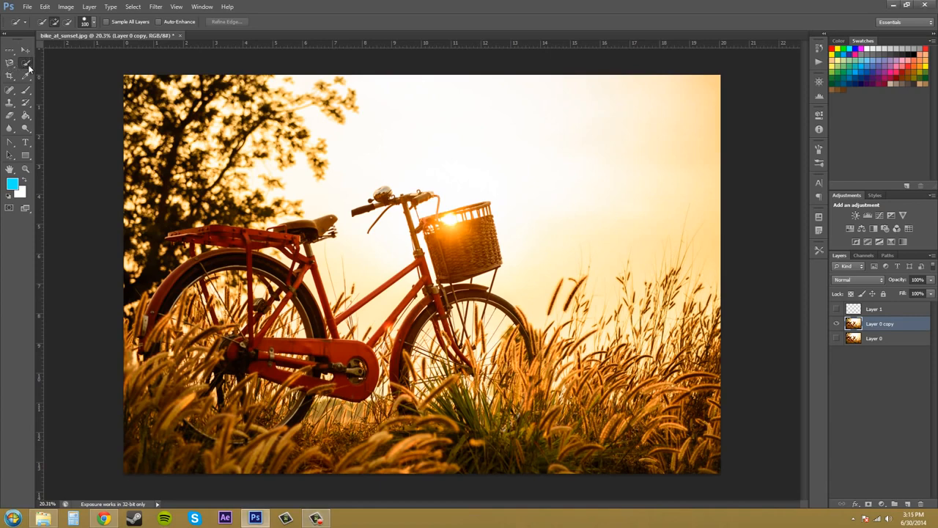
click(29, 66)
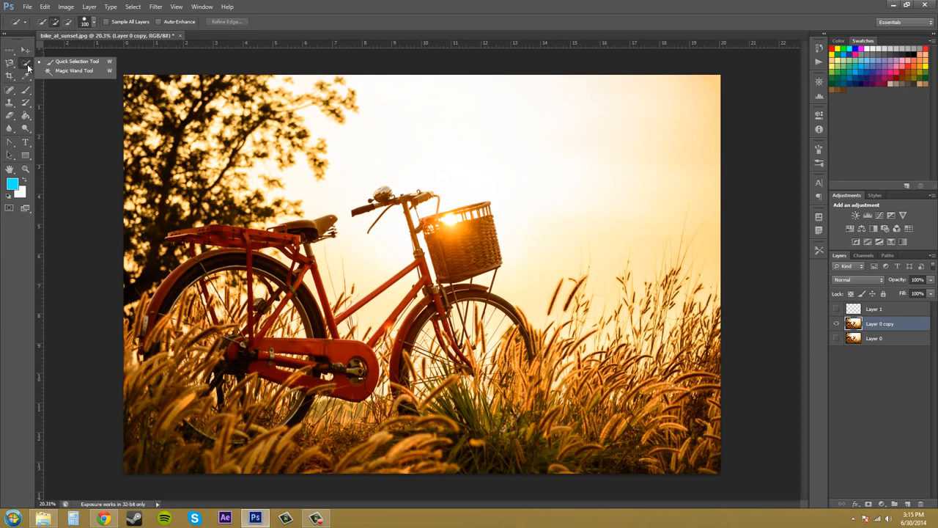
click(91, 63)
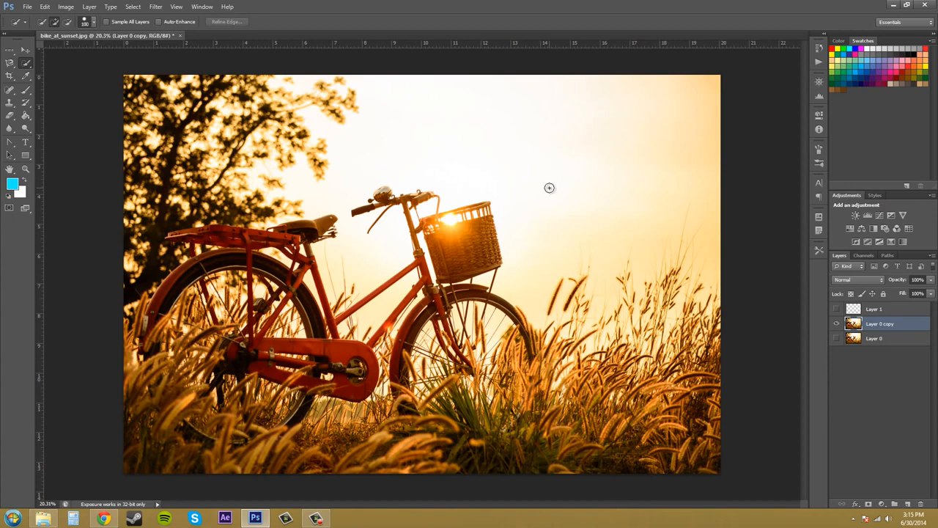
- Enlarge the selection brush to 700 and shrink it back to 100
key(bracketright)
key(bracketright)
key(bracketright)
key(bracketright)
key(bracketright)
key(bracketright)
key(bracketright)
key(bracketright)
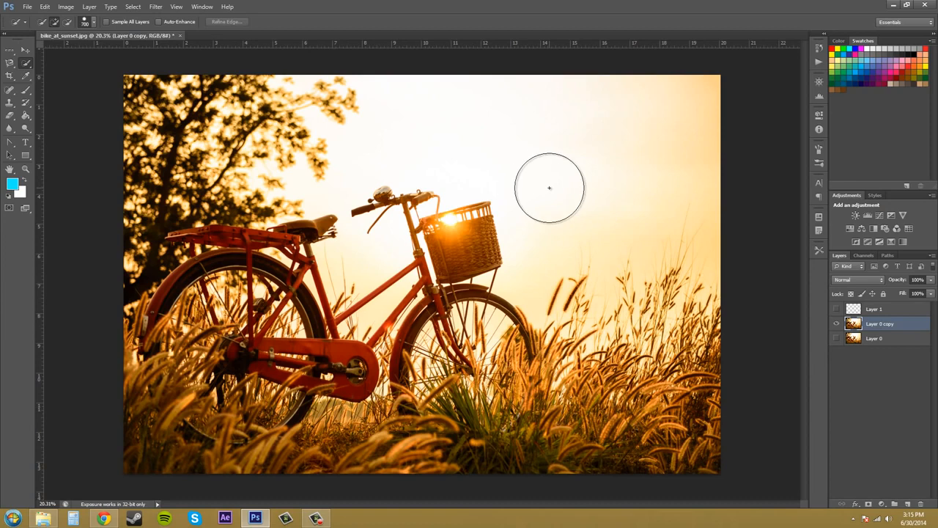
key(bracketleft)
key(bracketleft)
key(bracketleft)
key(bracketleft)
key(bracketleft)
key(bracketleft)
key(bracketleft)
key(bracketleft)
key(bracketleft)
key(bracketleft)
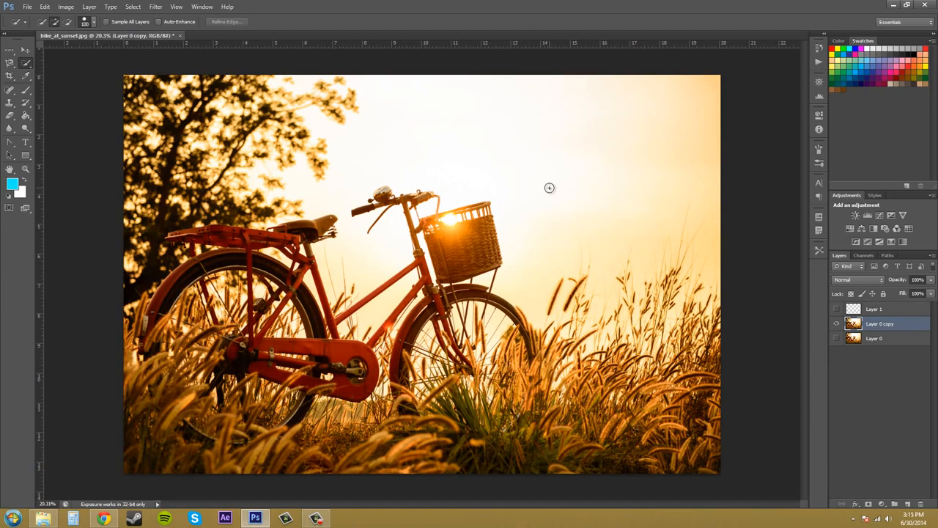
- Reduce the brush size to 70 and select the bicycle's wicker basket
key(bracketleft)
key(bracketleft)
key(bracketleft)
mouse_move(443, 218)
mouse_down()
mouse_move(481, 207)
mouse_move(489, 220)
mouse_up()
drag(496, 254, 448, 206)
- Subtract the handlebar bracket beside the basket's upper edge from the selection
key(alt)
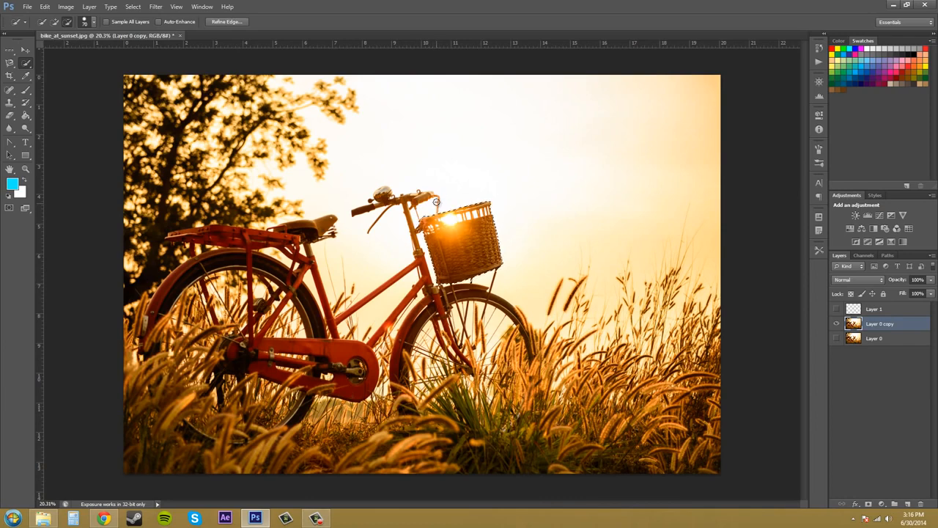
key(z)
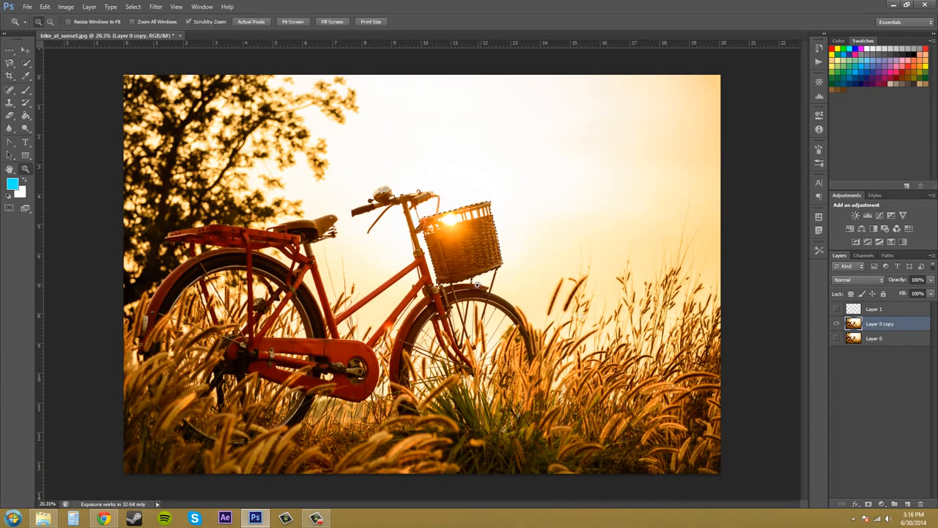
click(475, 280)
click(467, 266)
click(467, 267)
click(467, 266)
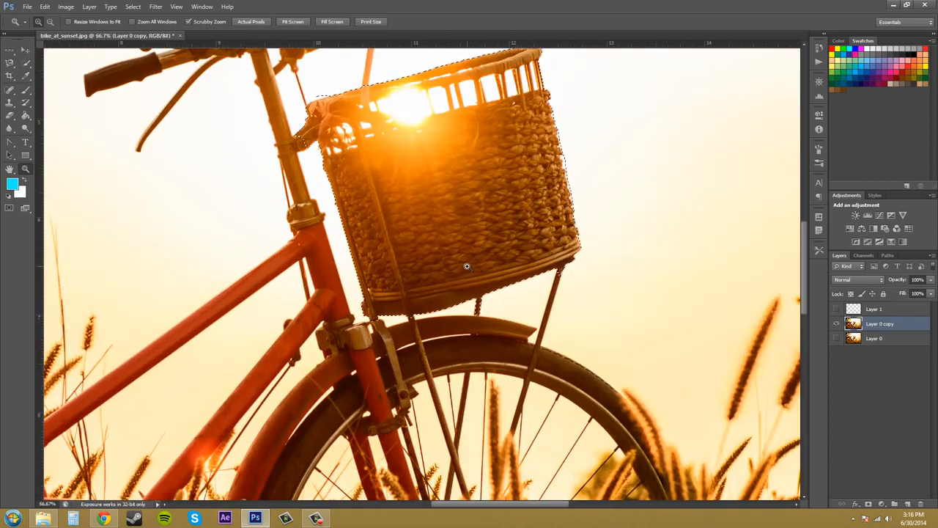
key(w)
key(alt)
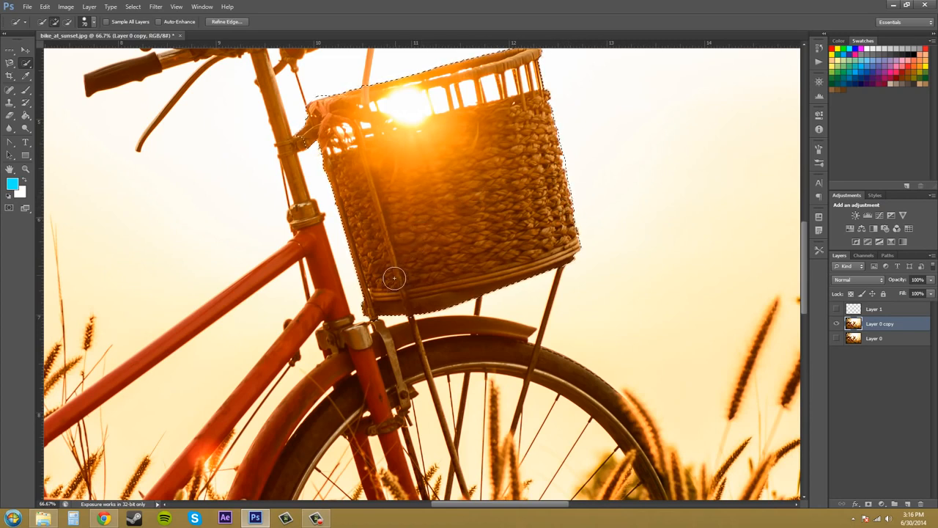
alt+click(306, 139)
- Add the upper arc of the front tire below the basket to the selection
scroll(587, 157, up, 3)
scroll(587, 189, down, 6)
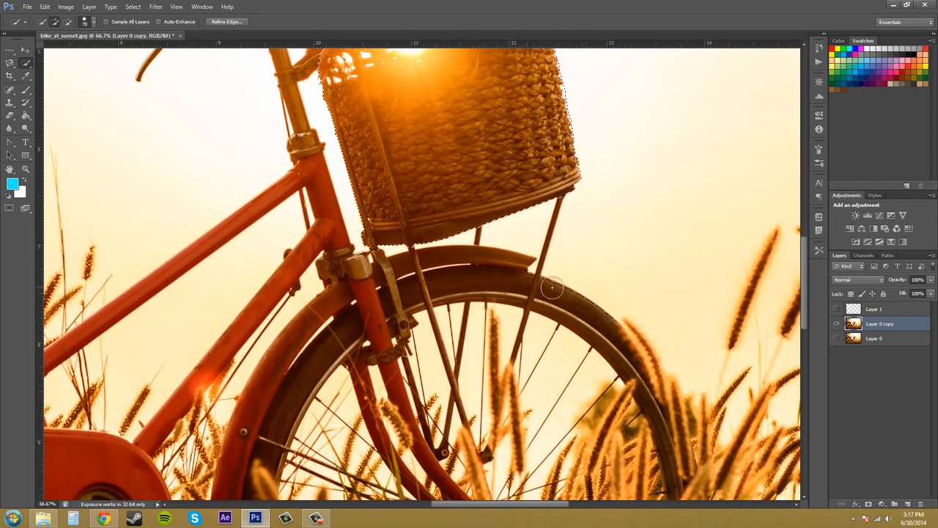
scroll(505, 276, down, 1)
mouse_move(505, 276)
mouse_down()
mouse_move(478, 269)
mouse_move(536, 279)
mouse_up()
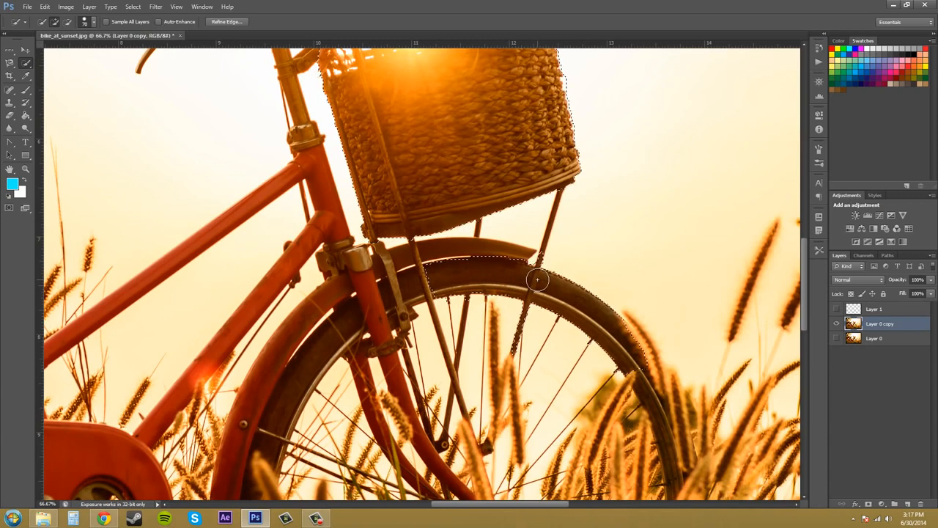
- Try to extend the tire selection down the front wheel's outer edge into the grass
scroll(540, 281, down, 5)
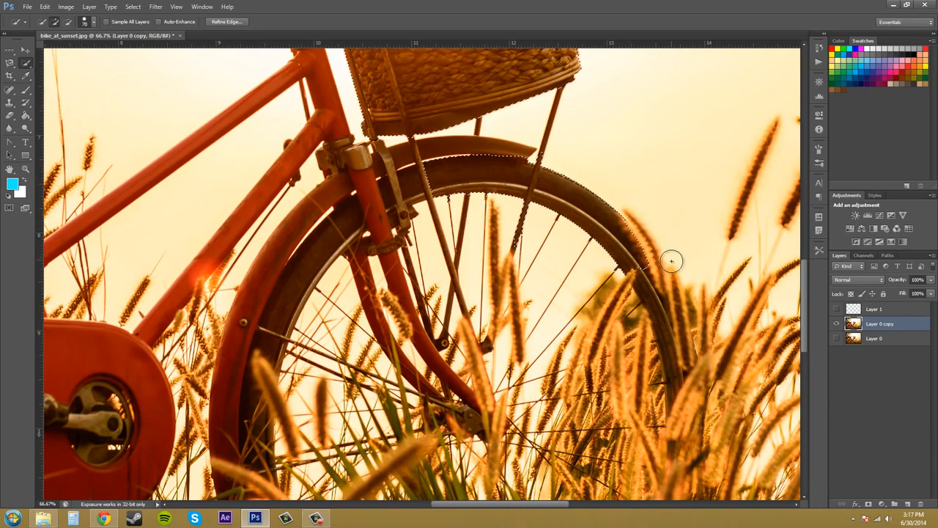
scroll(673, 258, down, 1)
scroll(694, 314, down, 3)
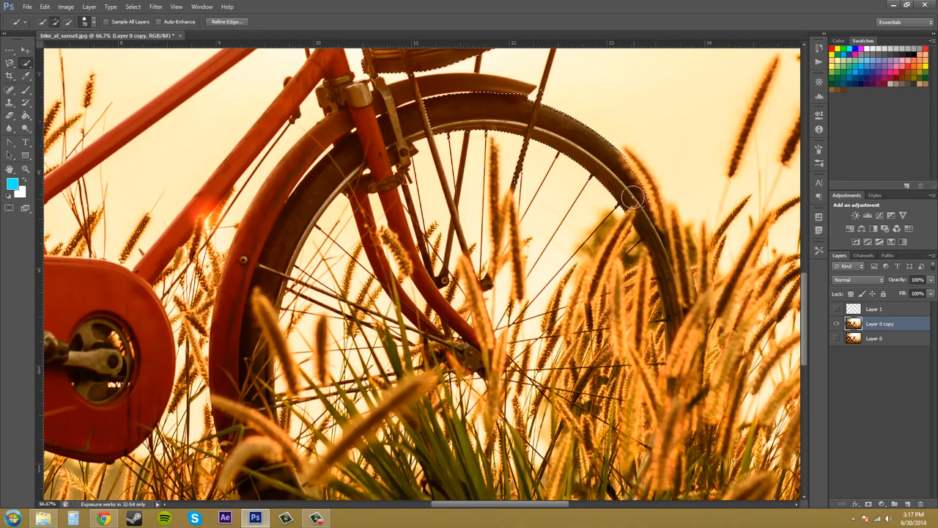
drag(649, 217, 685, 322)
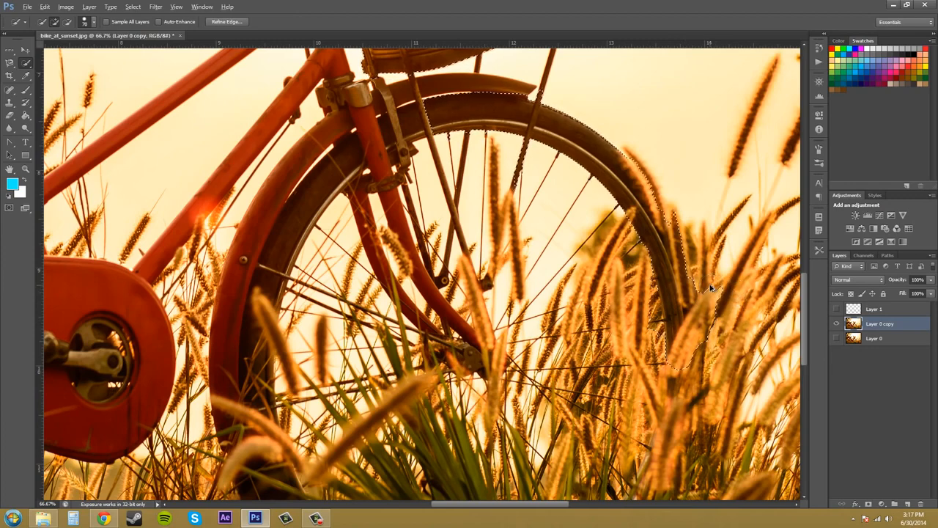
key(ctrl+z)
key(ctrl+d)
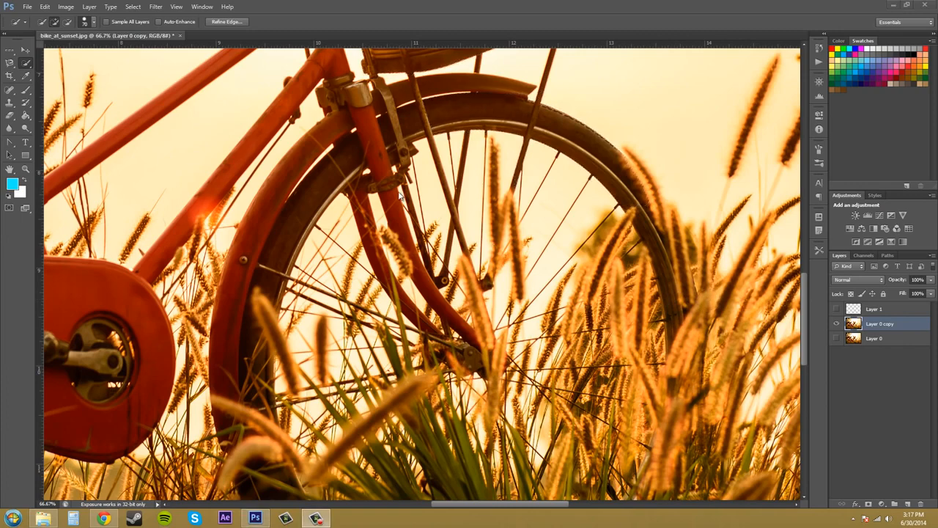
- Try the new-selection mode and return to the add-to-selection mode
click(42, 24)
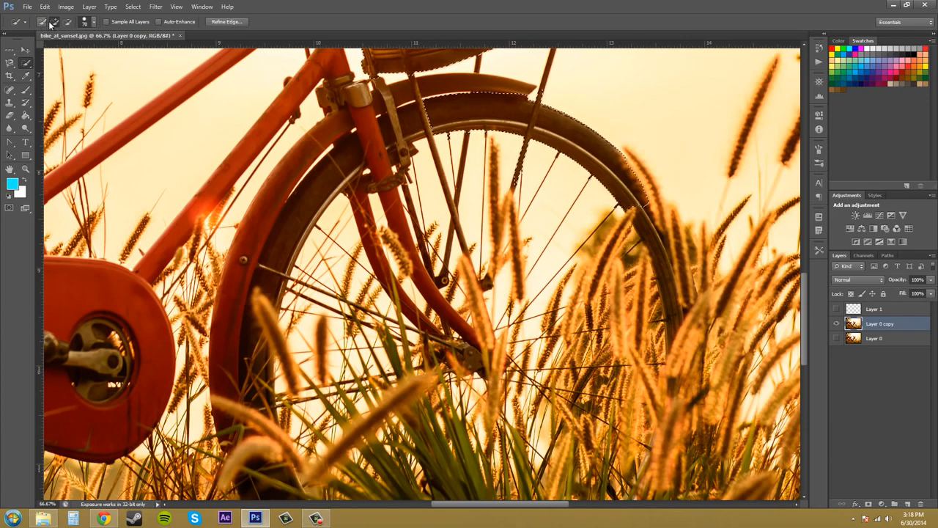
click(55, 23)
key(alt)
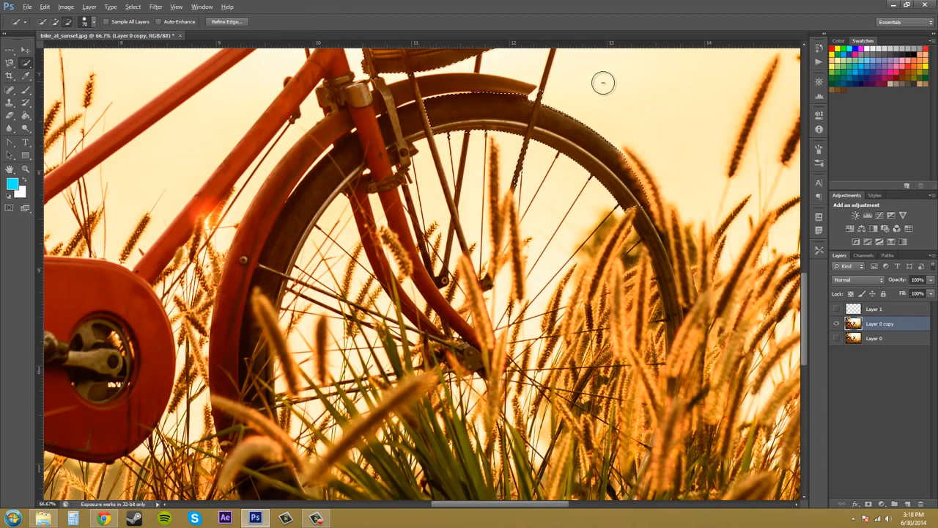
- Set the brush spacing to 115% and add the rear part of the front tire, beside the fender, to the selection
click(93, 22)
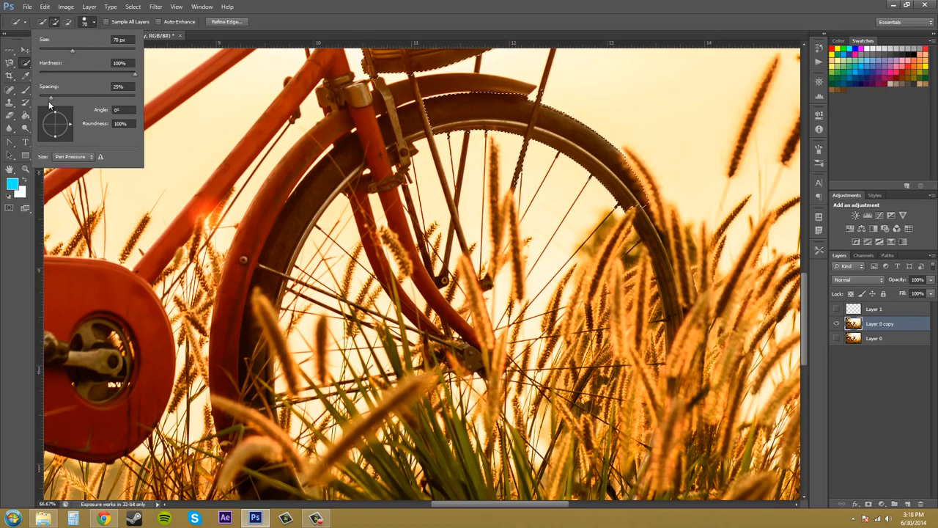
mouse_move(50, 98)
mouse_down()
mouse_move(81, 99)
mouse_move(57, 100)
mouse_up()
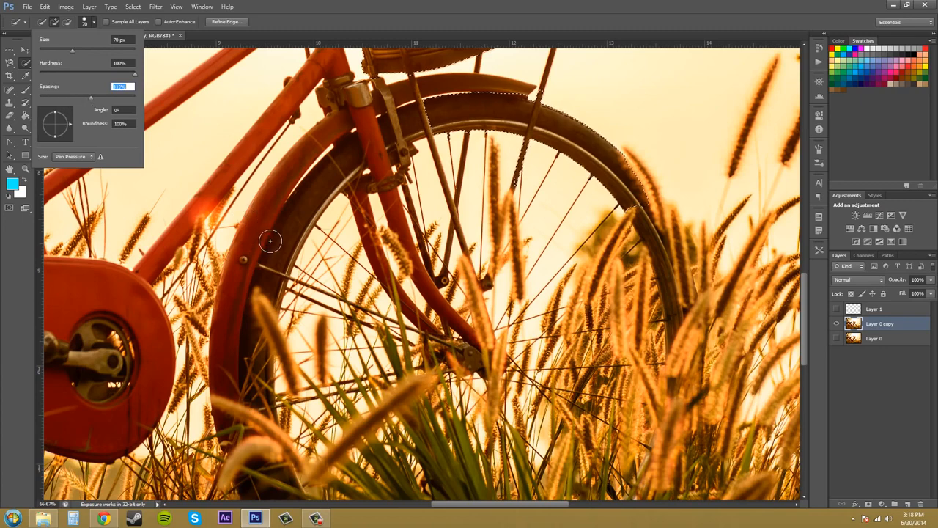
drag(271, 242, 348, 160)
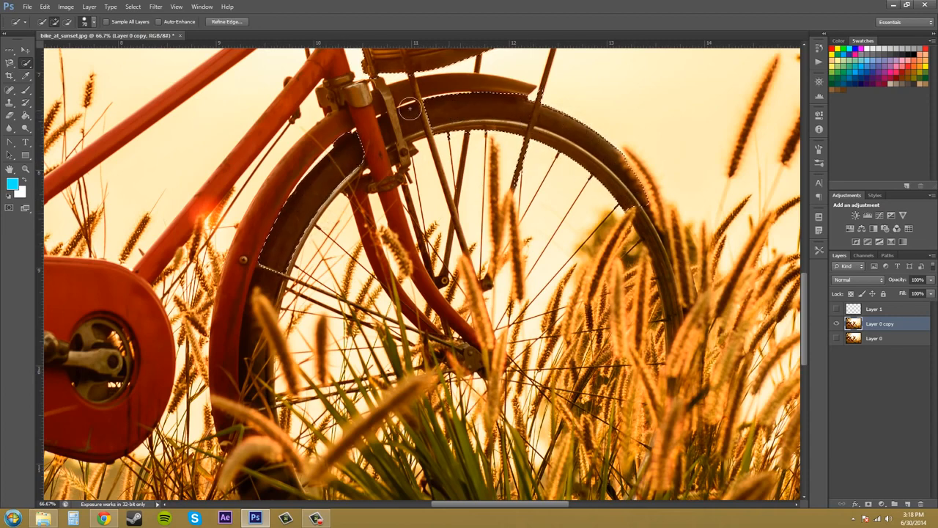
- Set the selection brush's spacing to 50% and its angle to 50°
click(91, 25)
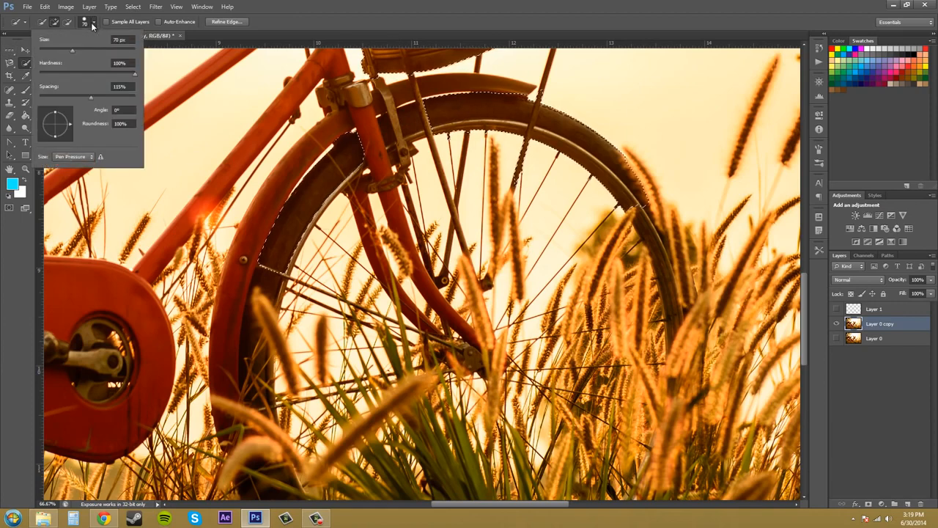
drag(89, 97, 69, 100)
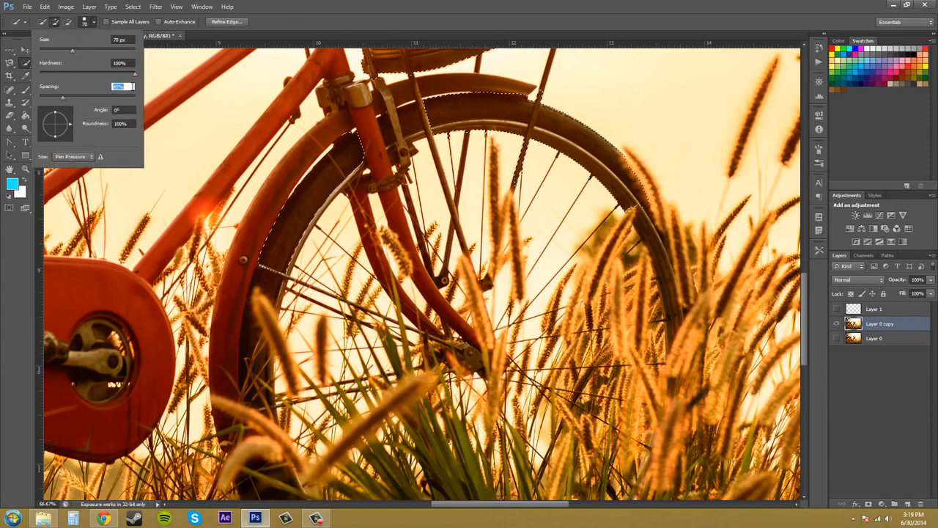
text(50)
click(87, 101)
drag(124, 110, 95, 110)
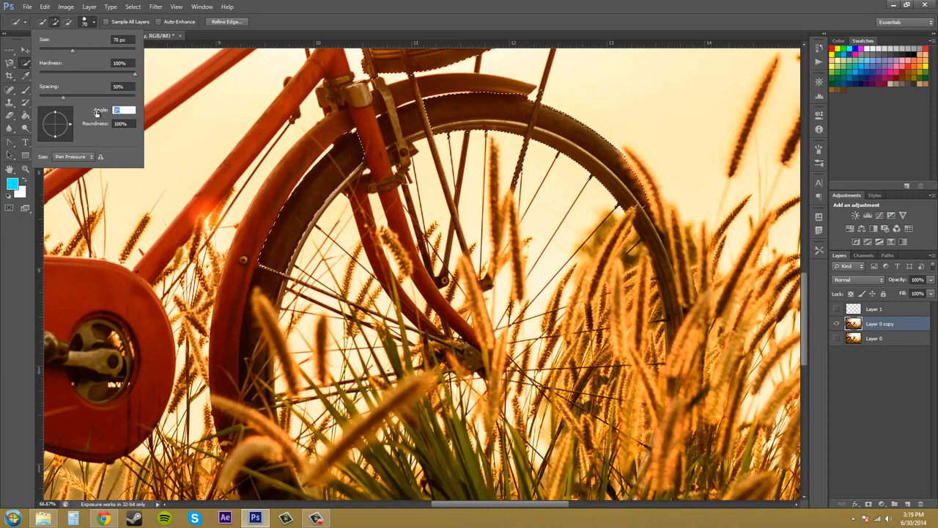
text(50)
drag(248, 324, 266, 278)
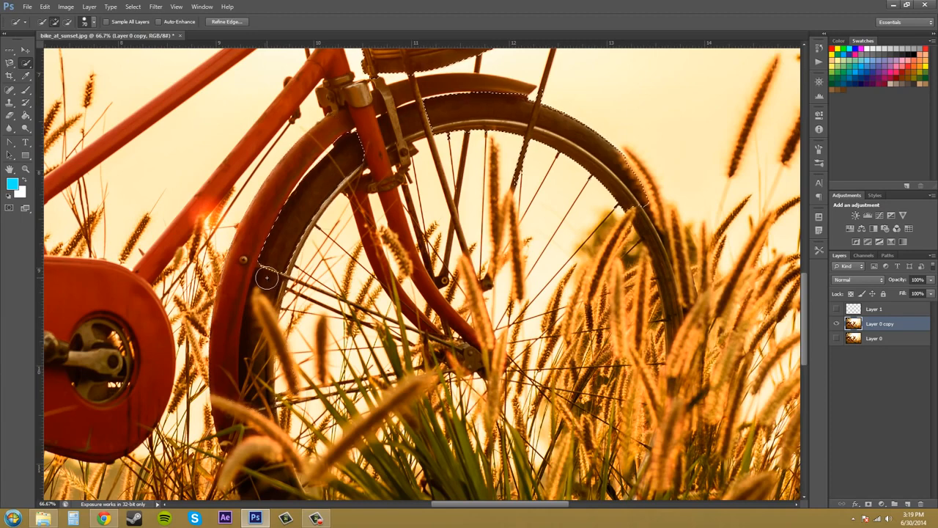
- Set the brush roundness to 0 and add the sky between the bike's frame tubes to the selection
click(93, 22)
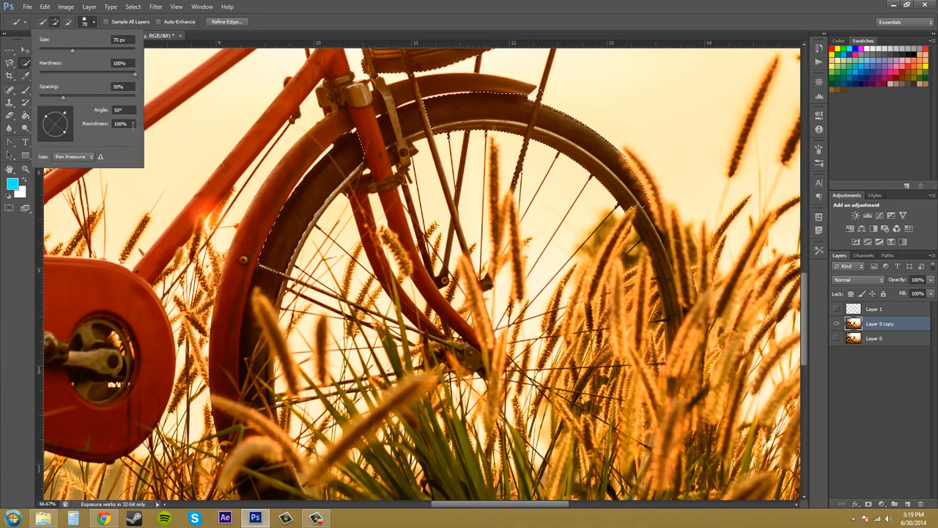
click(104, 126)
text(0)
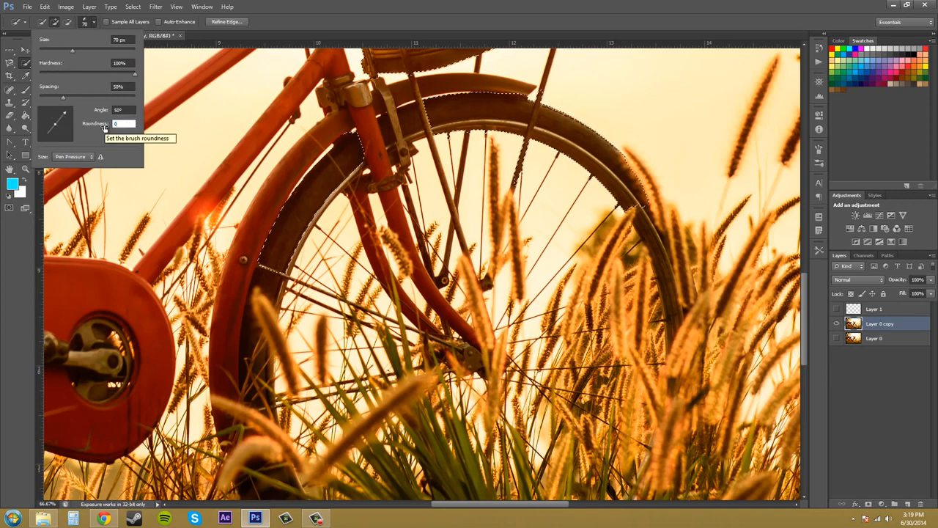
click(146, 156)
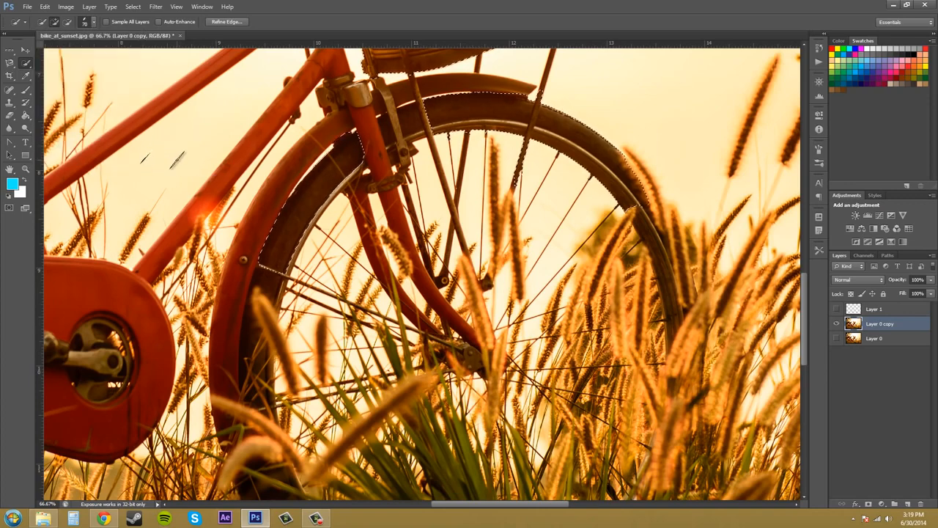
mouse_move(229, 153)
mouse_down()
mouse_move(212, 177)
mouse_move(252, 151)
mouse_up()
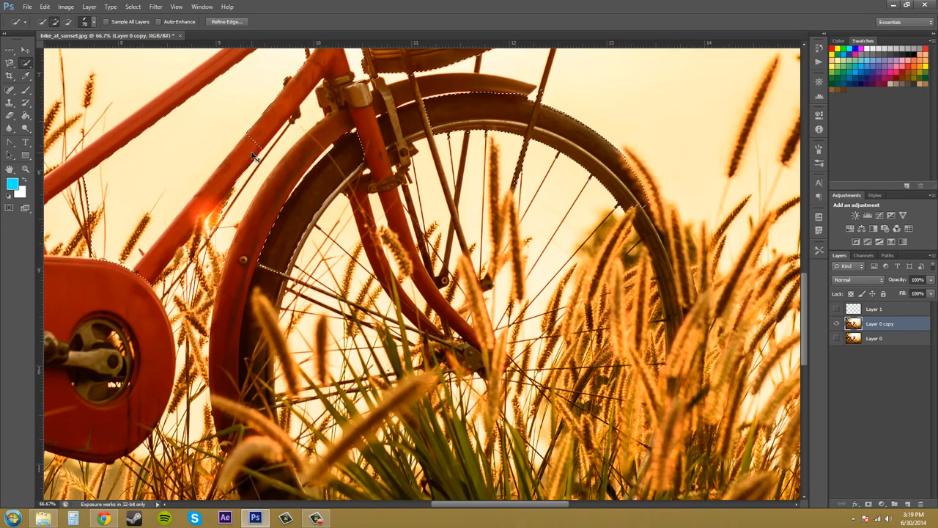
- Set the selection brush's roundness to 100%
click(93, 22)
click(126, 124)
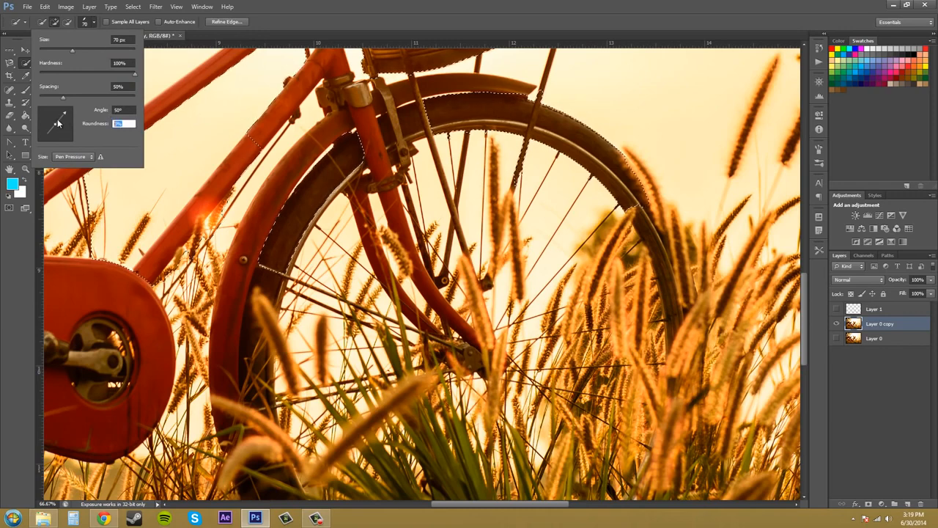
text(100)
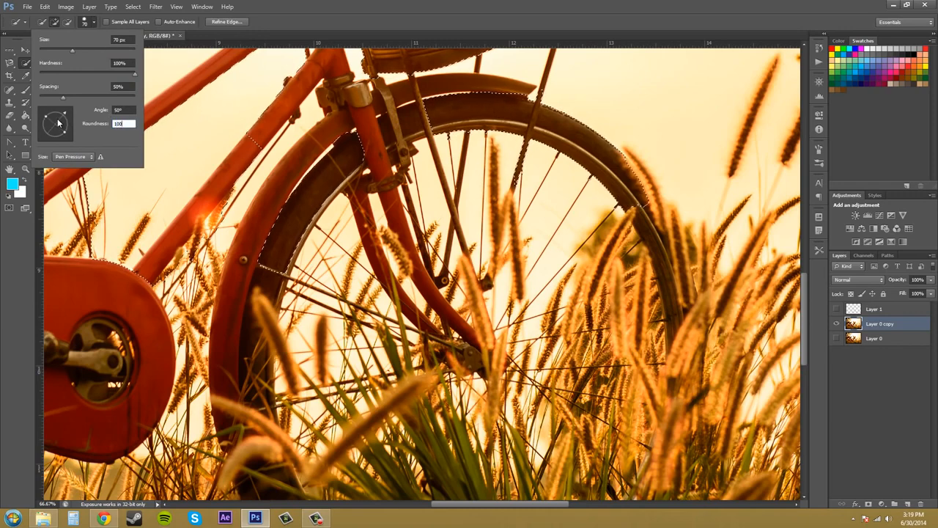
- Switch the brush's size control to Stylus Wheel and try the Off option
click(90, 158)
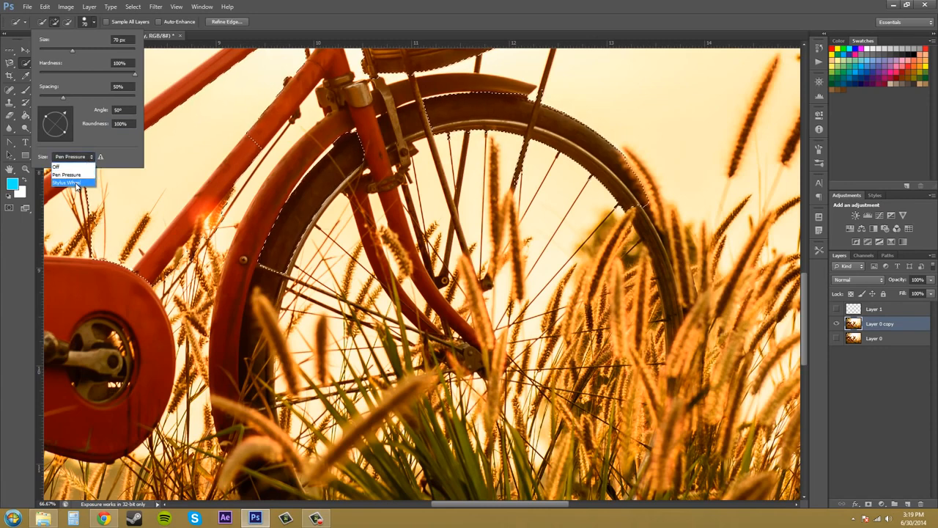
click(76, 183)
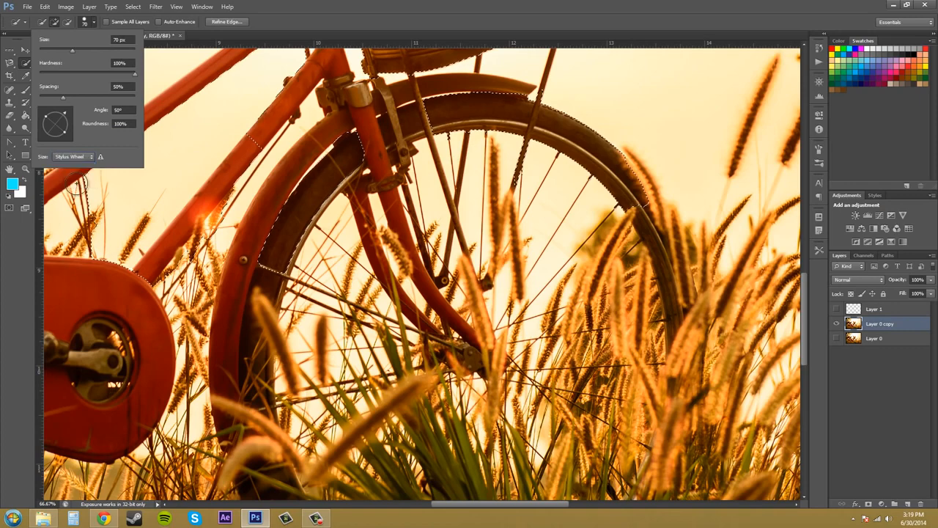
scroll(300, 231, up, 2)
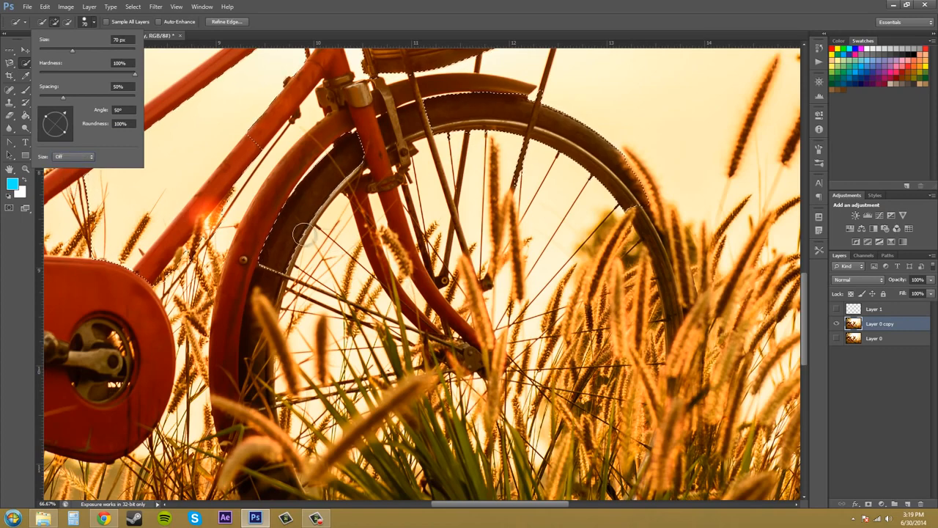
scroll(300, 231, down, 2)
scroll(300, 230, up, 1)
click(435, 244)
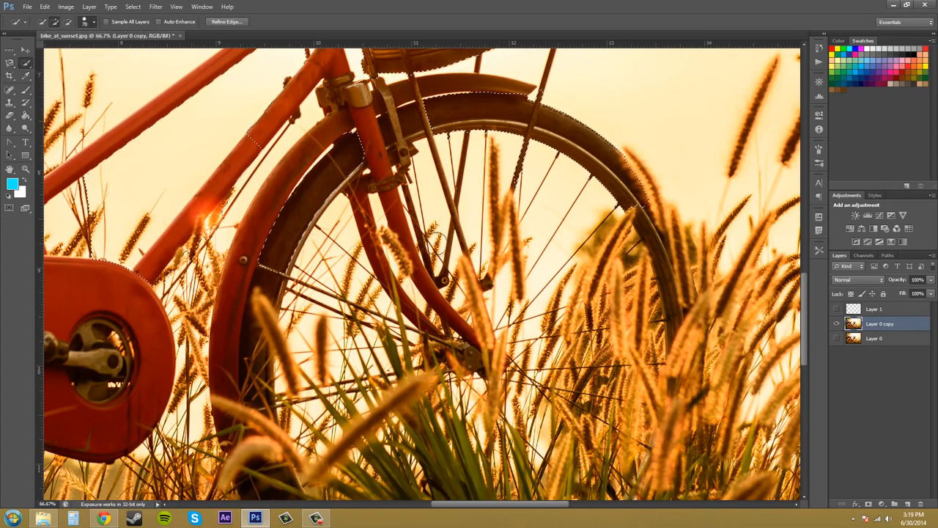
scroll(439, 229, up, 1)
scroll(439, 229, down, 2)
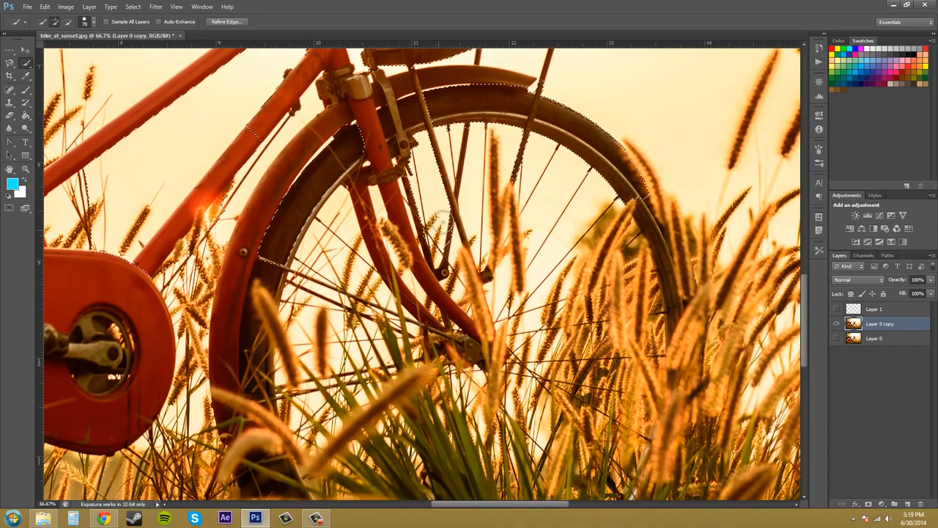
click(503, 209)
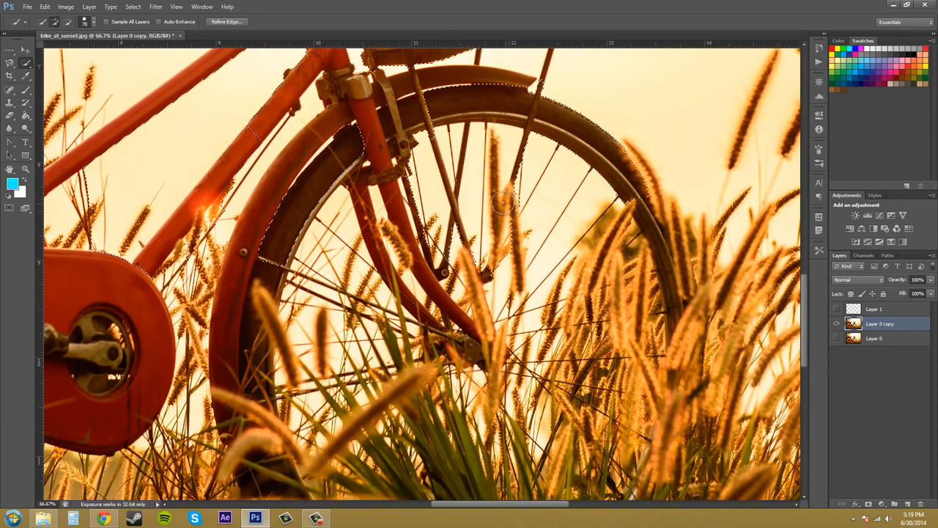
click(522, 203)
click(421, 186)
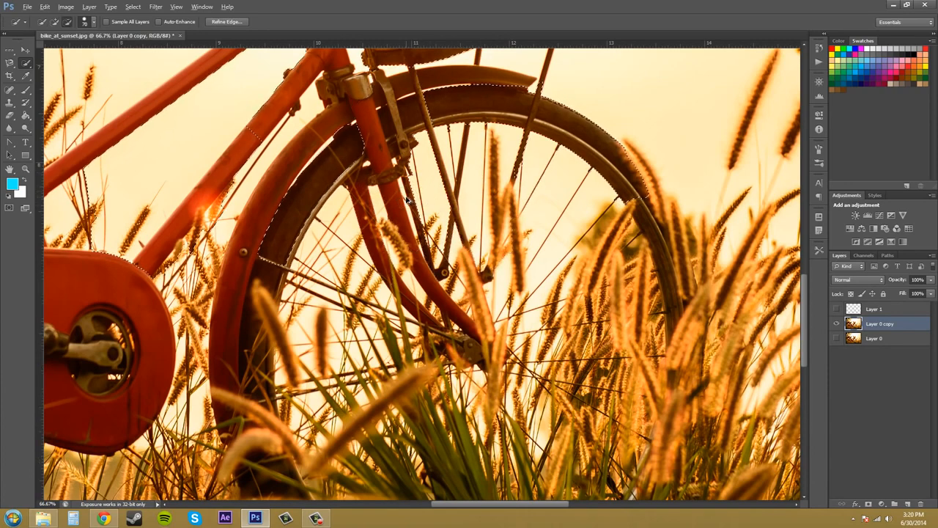
click(45, 6)
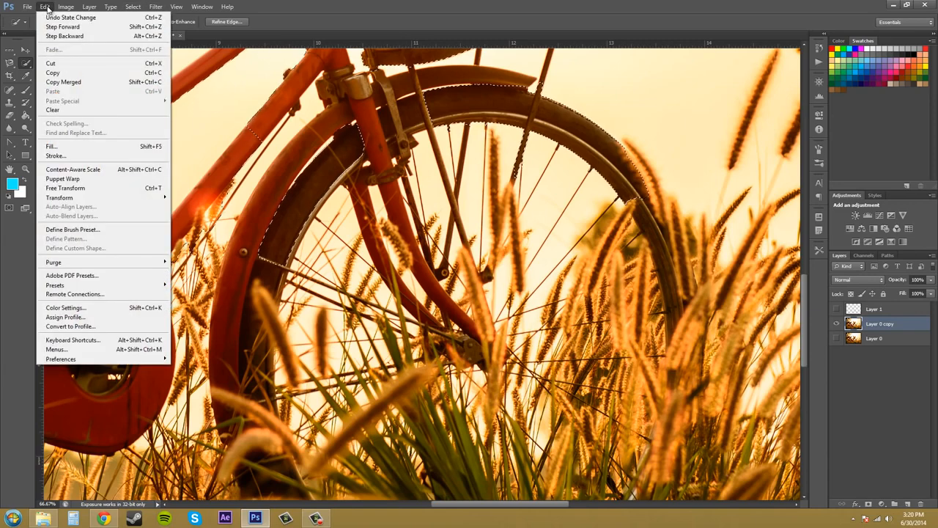
mouse_move(33, 5)
click(308, 17)
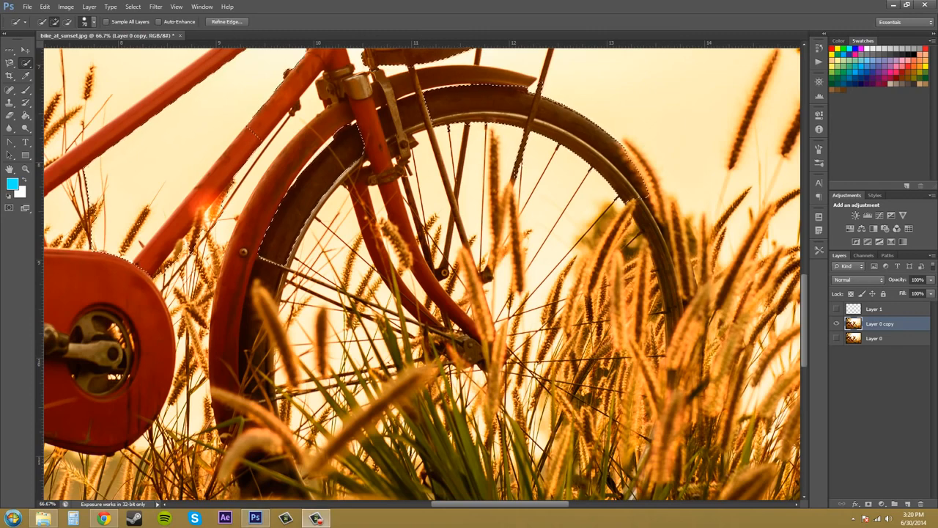
key(ctrl+d)
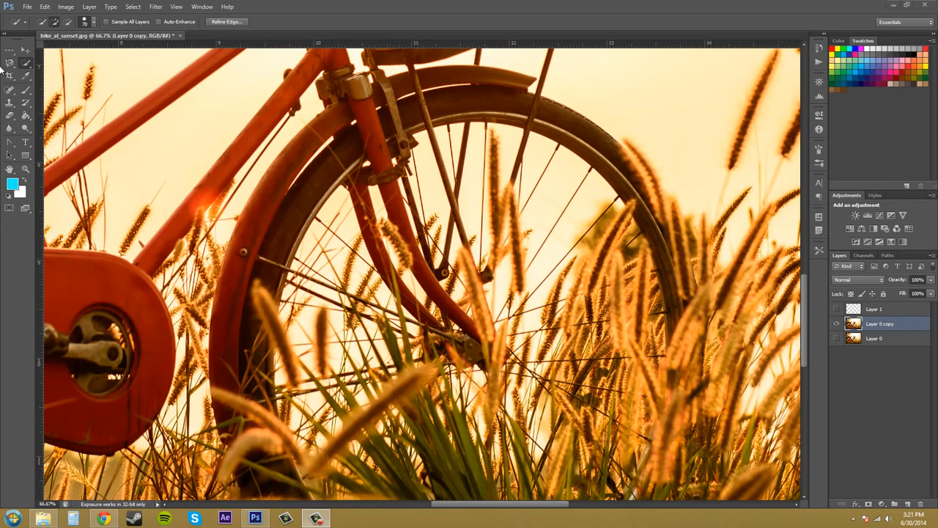
- Switch from the Quick Selection Tool to the Magic Wand Tool
click(23, 65)
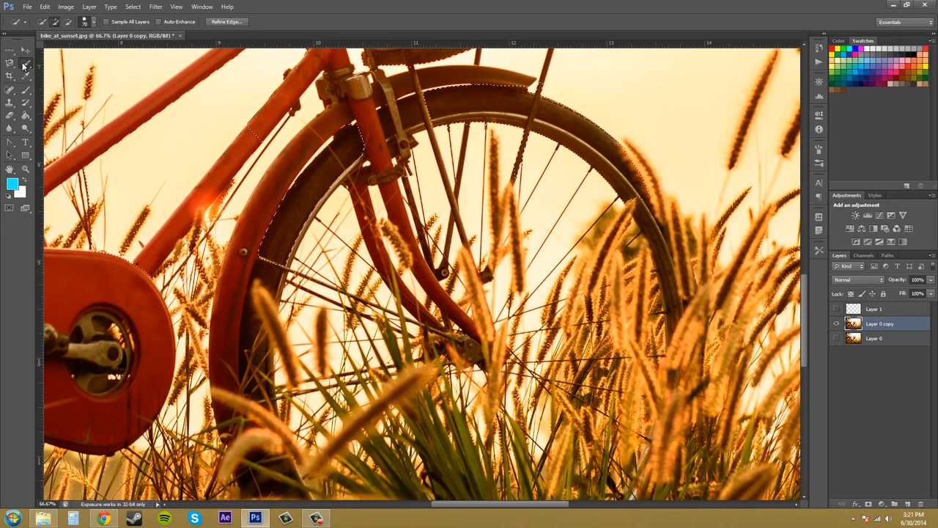
right_click(29, 65)
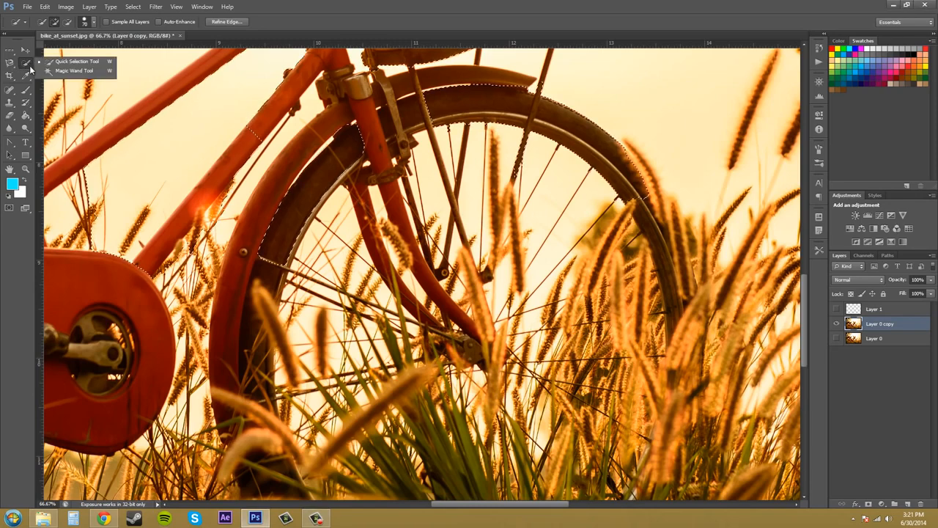
click(75, 73)
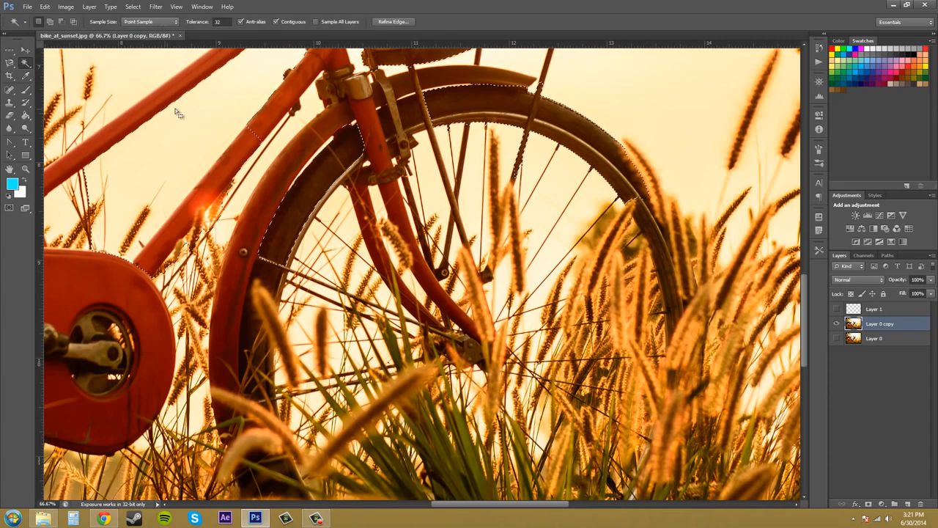